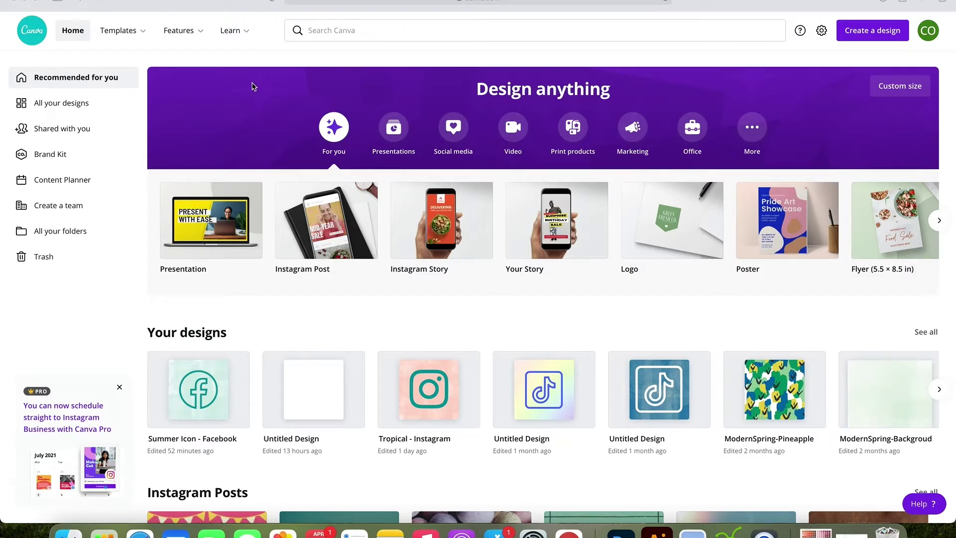
Step: After a detour to Design School, start a blank Instagram Post from the Social media formats
mouse_move(247, 34)
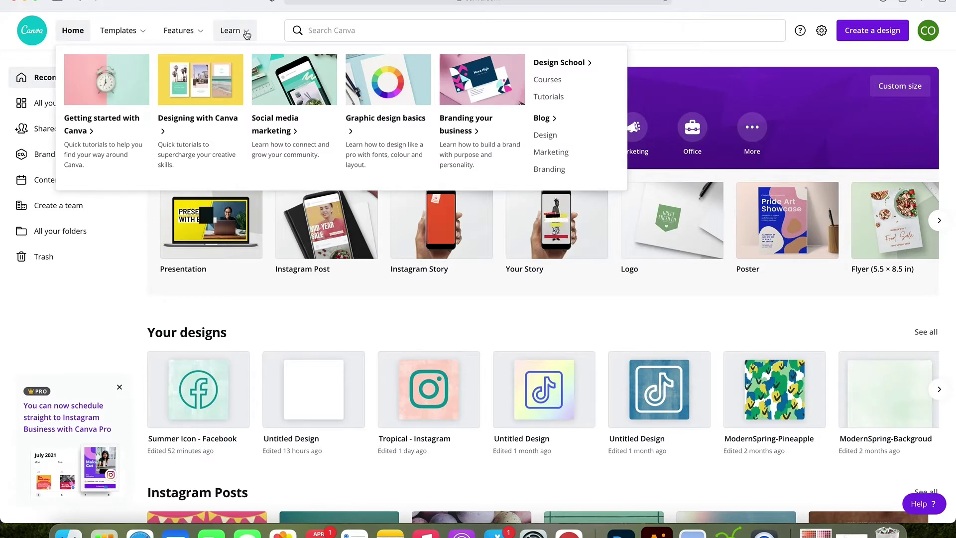
left_click(247, 32)
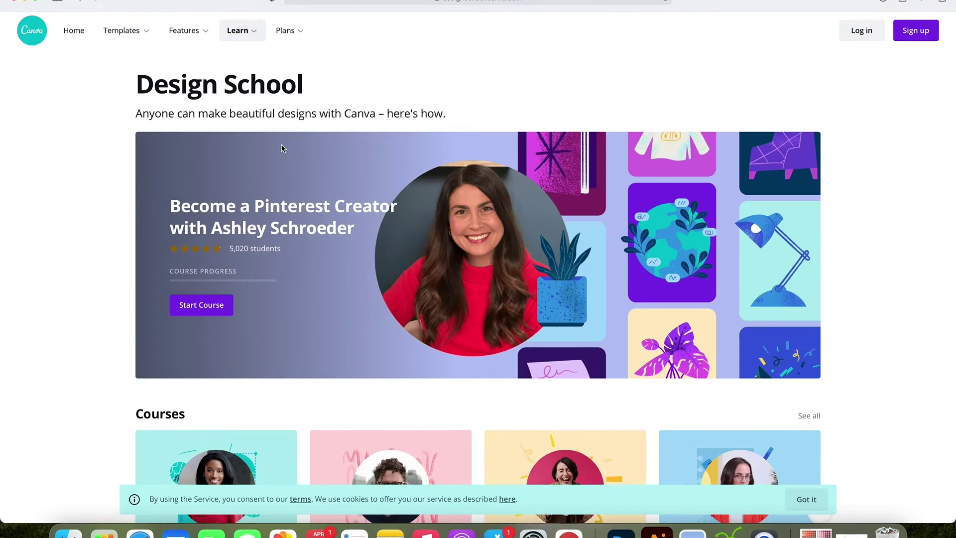
left_click(74, 30)
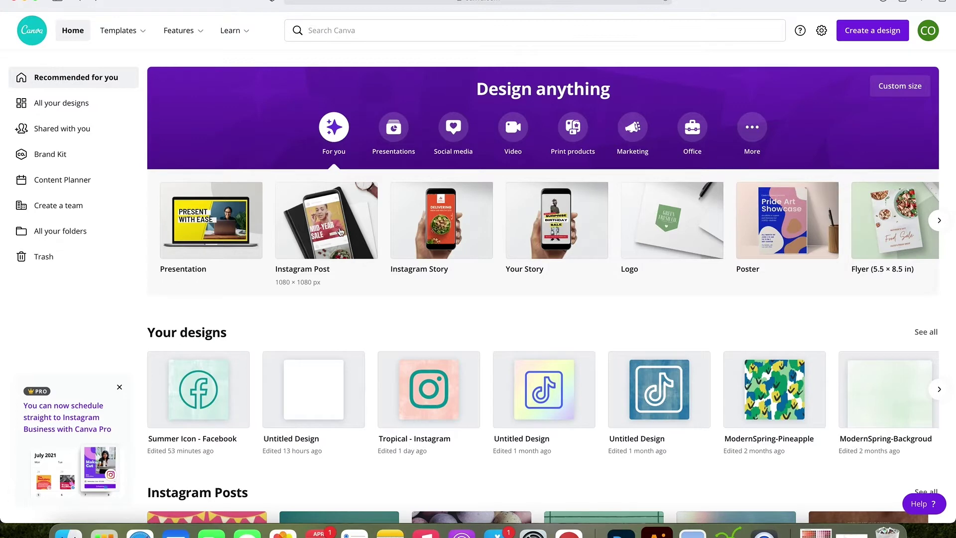
left_click(453, 127)
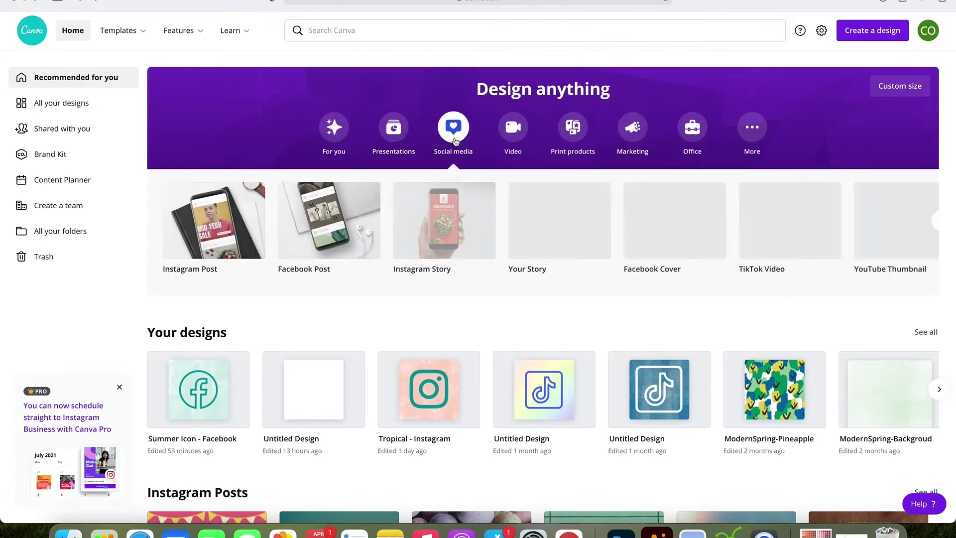
left_click(221, 230)
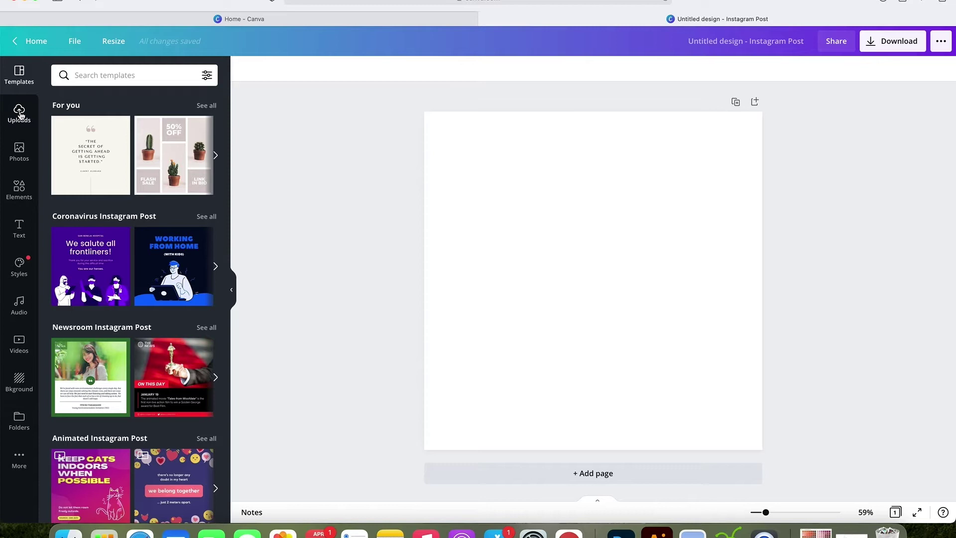
Step: Show the uploaded texture images in Uploads, abandoning a device upload midway
left_click(20, 116)
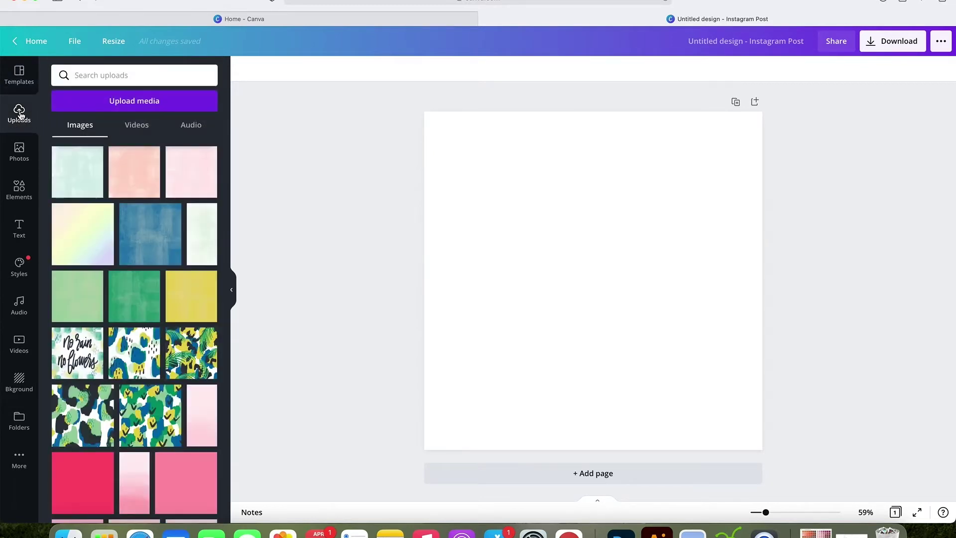
left_click(132, 106)
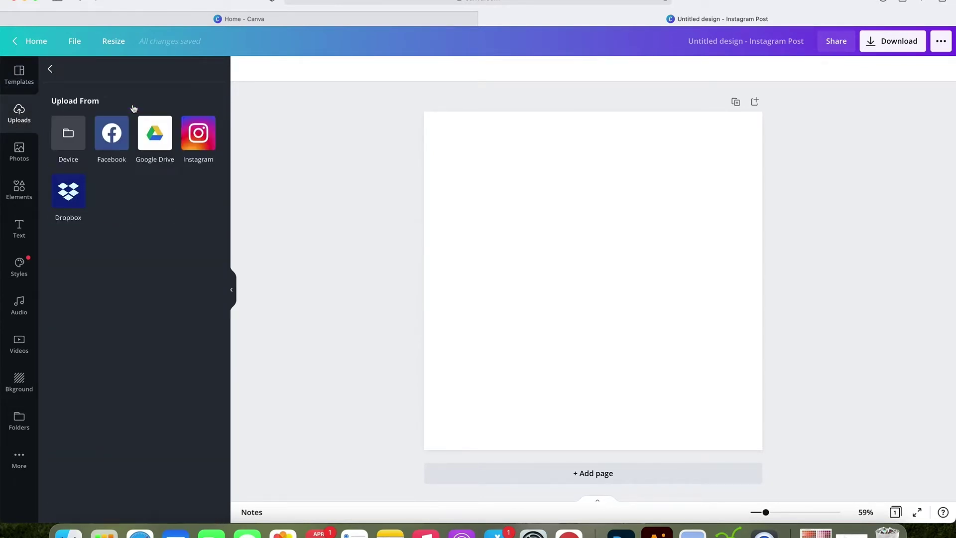
left_click(75, 133)
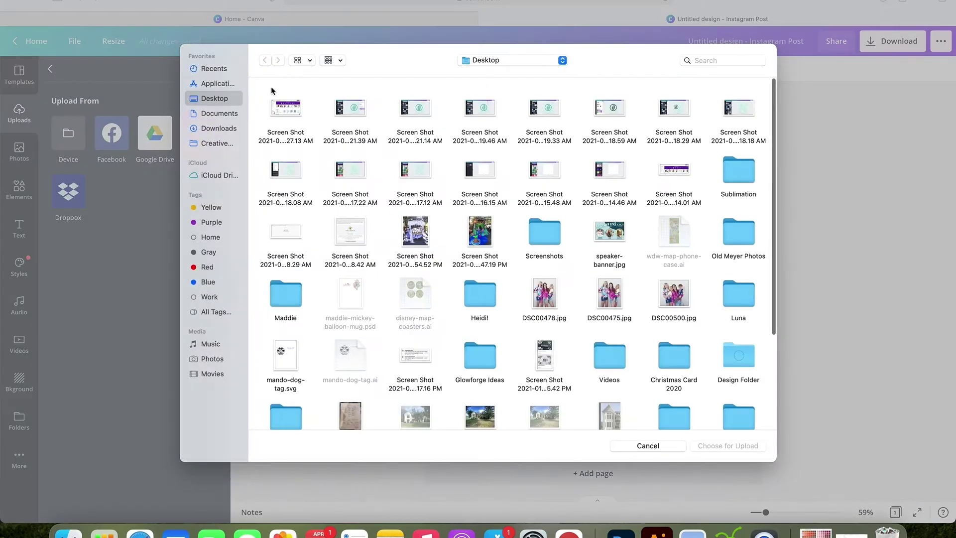
left_click(661, 443)
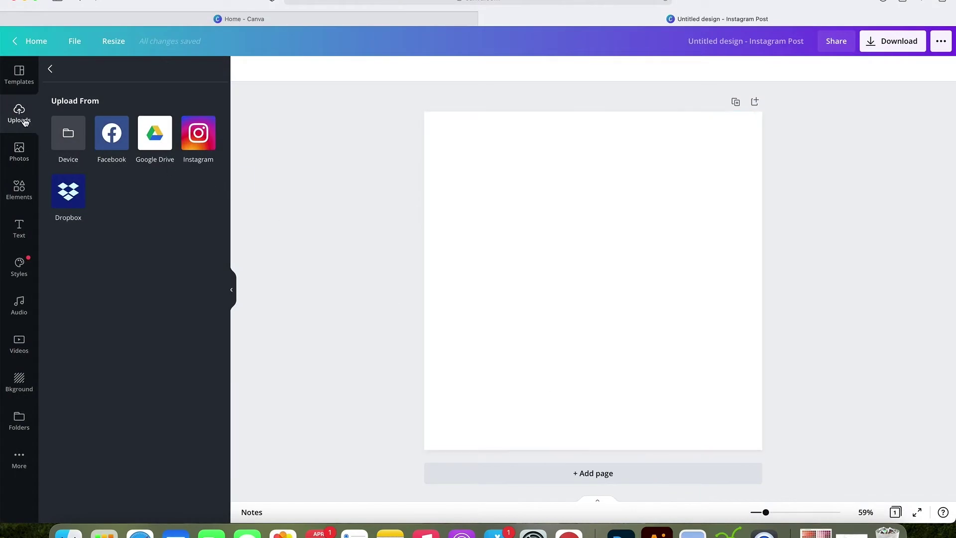
left_click(51, 69)
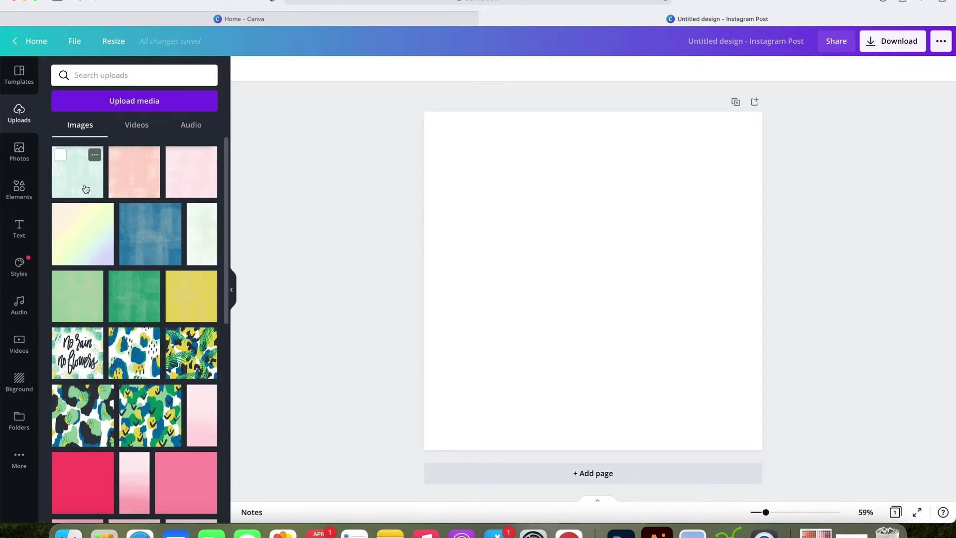
Step: Make the mint texture upload the page background, redoing it after a trial as a stretched image
left_click_drag(85, 189, 456, 203)
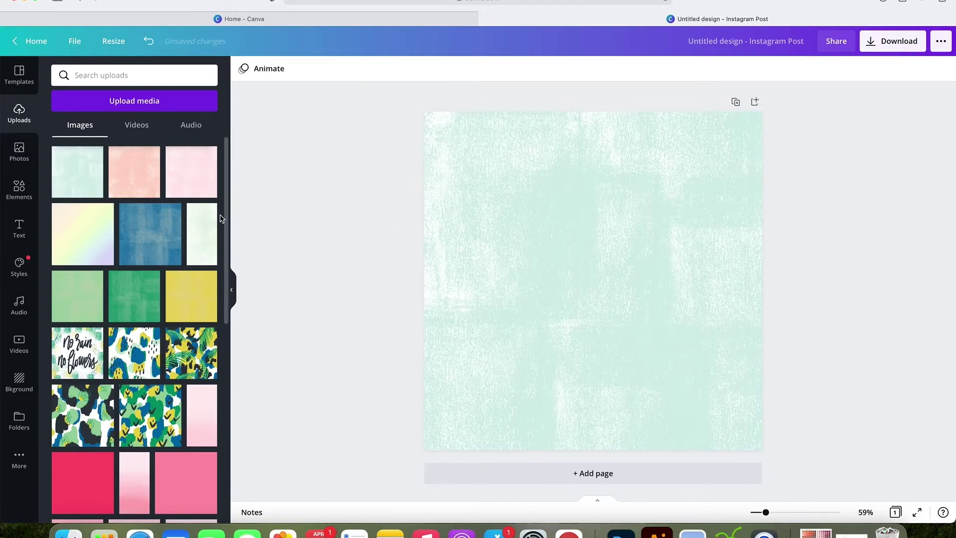
left_click(533, 234)
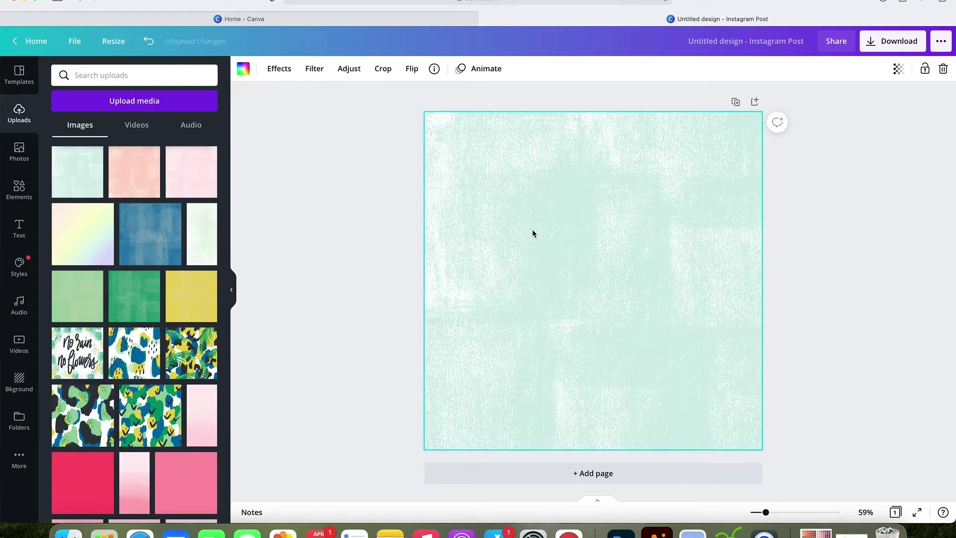
key("Delete")
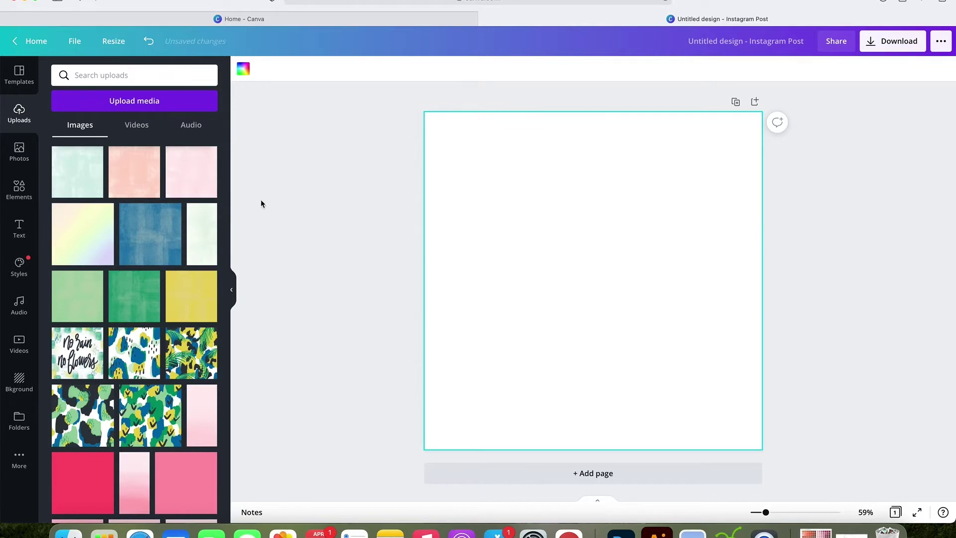
left_click(88, 177)
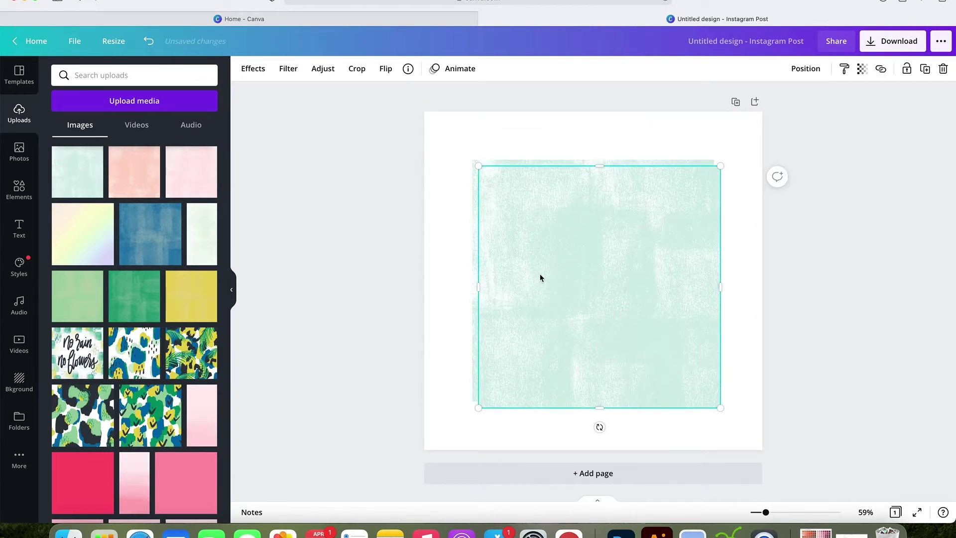
left_click(736, 284)
left_click(693, 293)
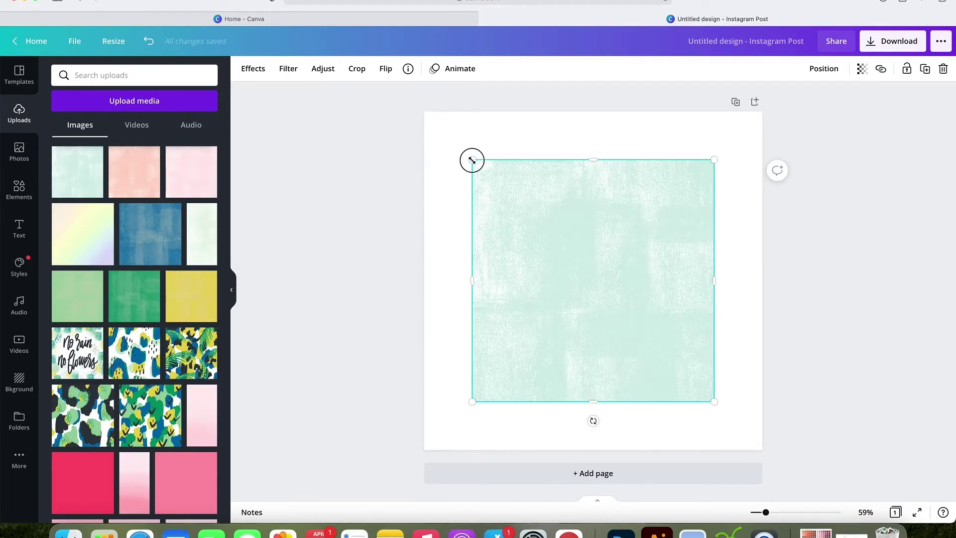
left_click_drag(472, 159, 425, 113)
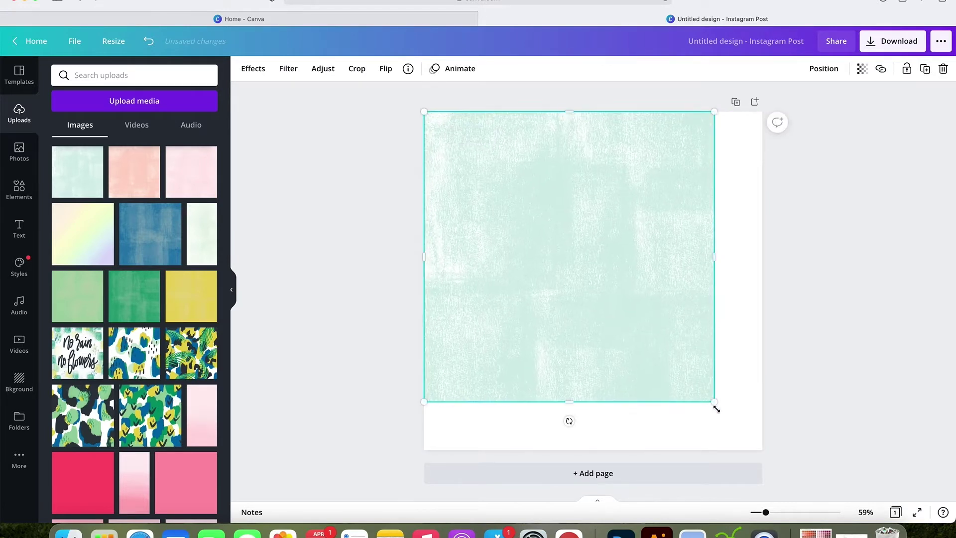
left_click_drag(714, 403, 765, 448)
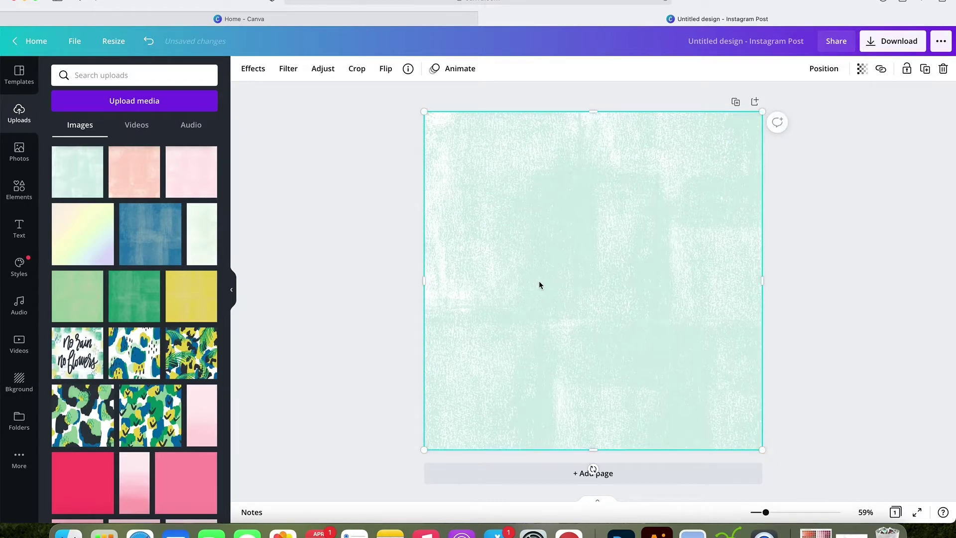
key("Delete")
left_click_drag(69, 172, 429, 188)
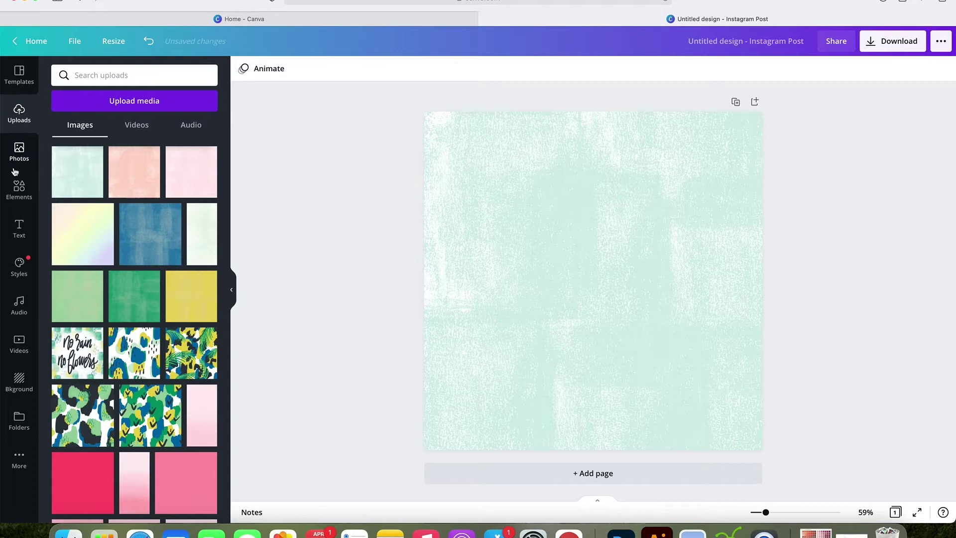
Step: Search Elements for 'instagram' using the recent search
left_click(19, 186)
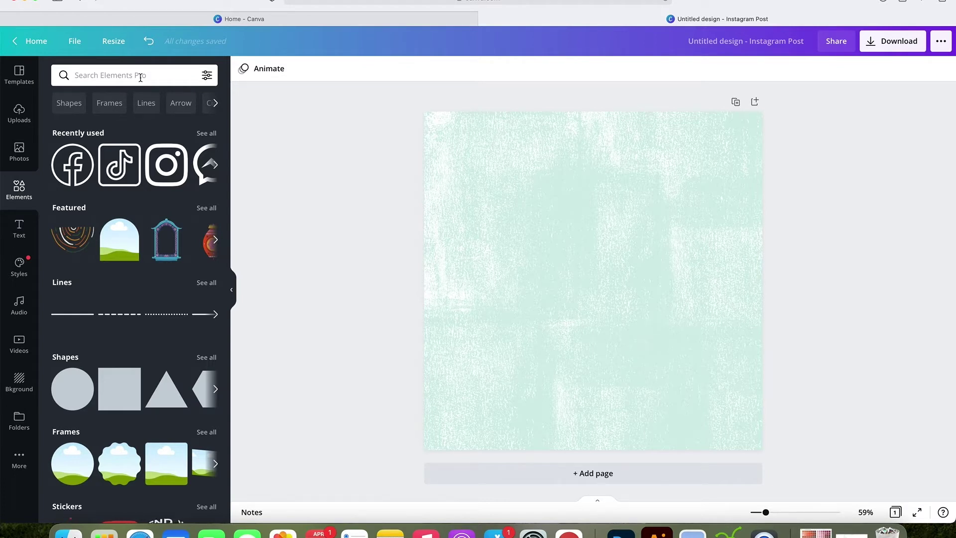
left_click(140, 78)
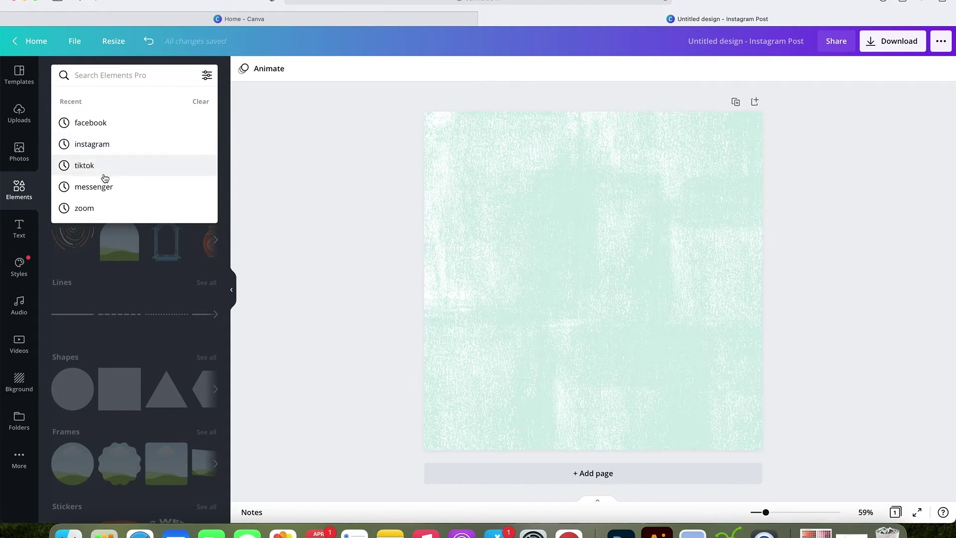
left_click(110, 145)
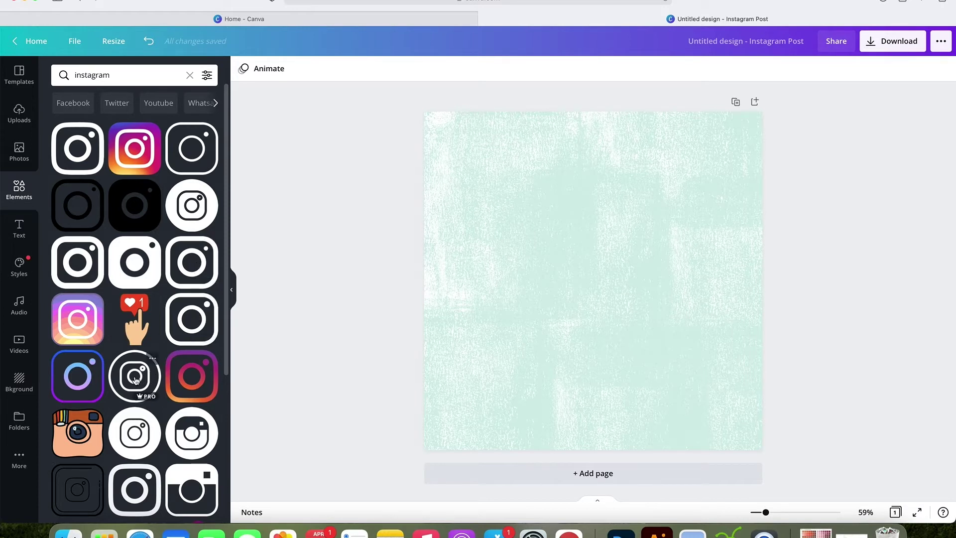
Step: Add the circular Instagram outline icon, enlarge it to about 704×704, and centre it
left_click_drag(135, 380, 556, 237)
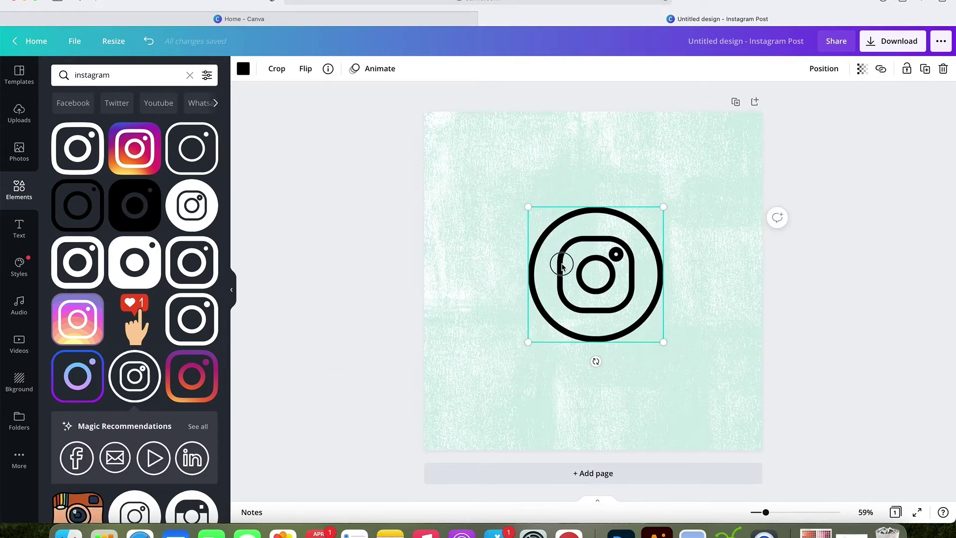
left_click_drag(558, 262, 507, 217)
left_click_drag(608, 297, 698, 376)
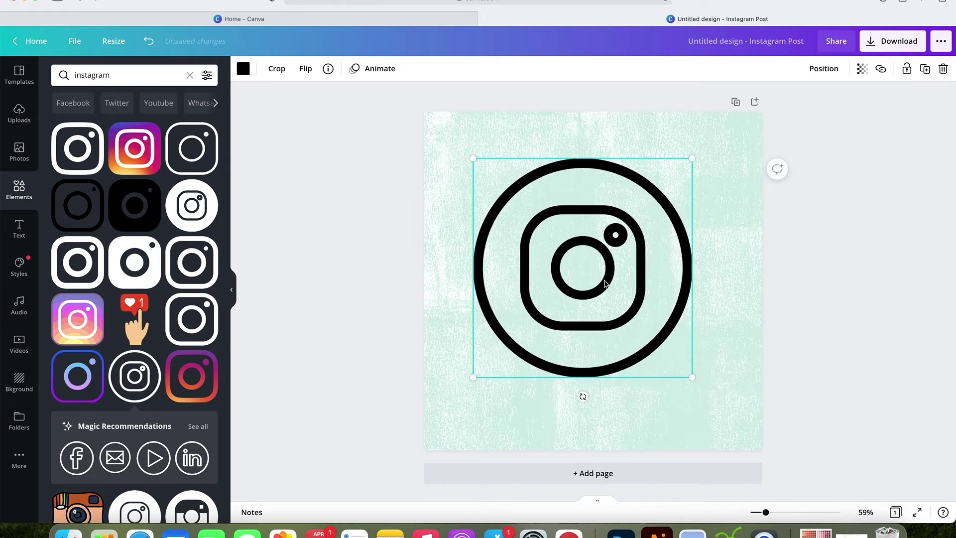
left_click_drag(604, 283, 619, 297)
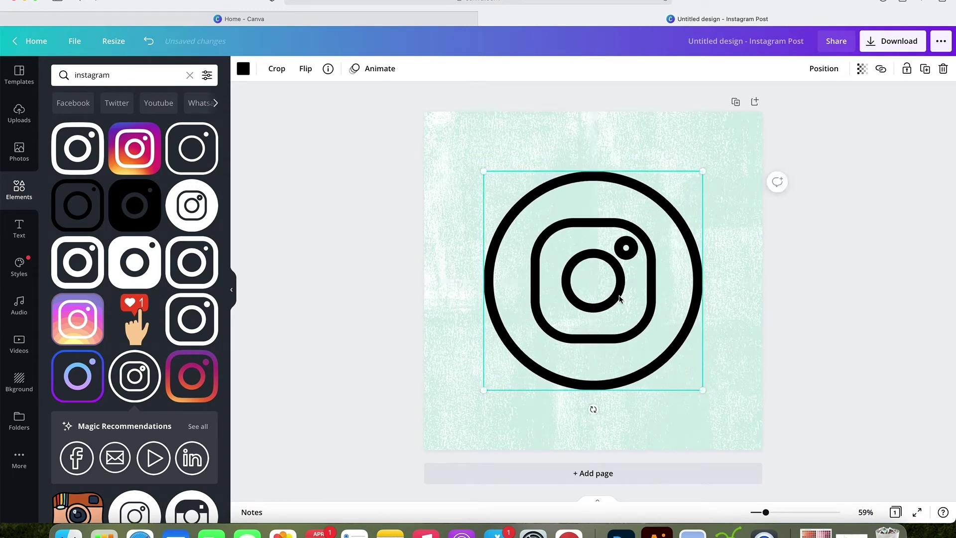
left_click(244, 69)
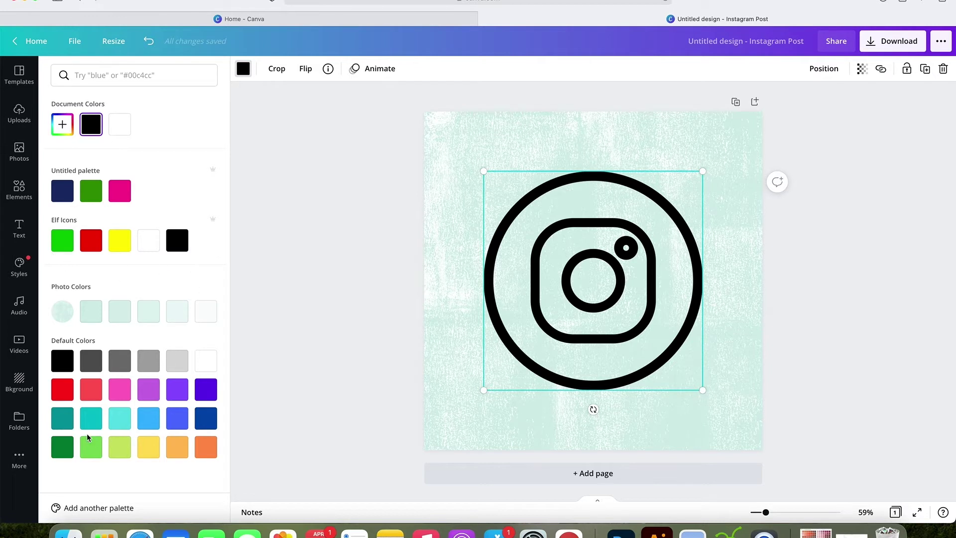
Step: Recolour the Instagram icon teal, after briefly trying pink and dark blue
left_click(64, 422)
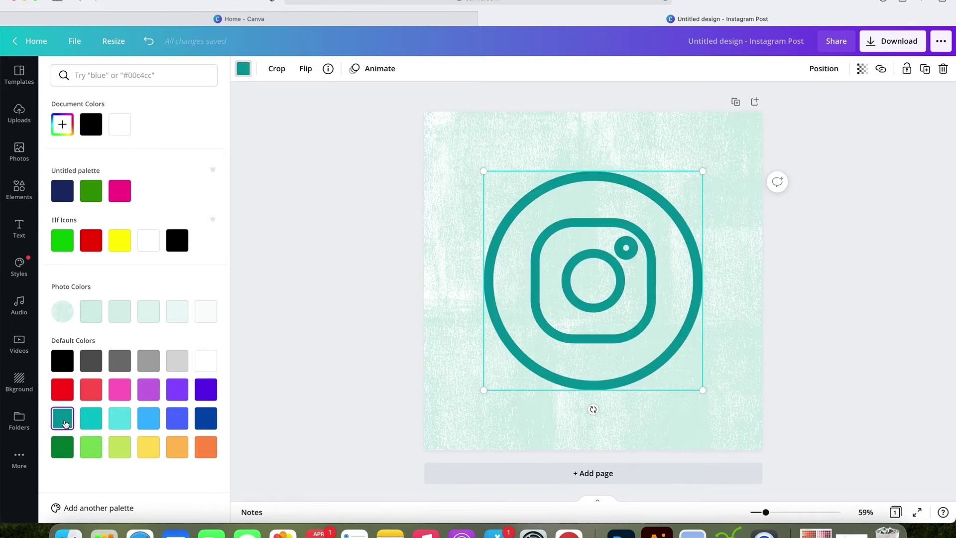
left_click(126, 391)
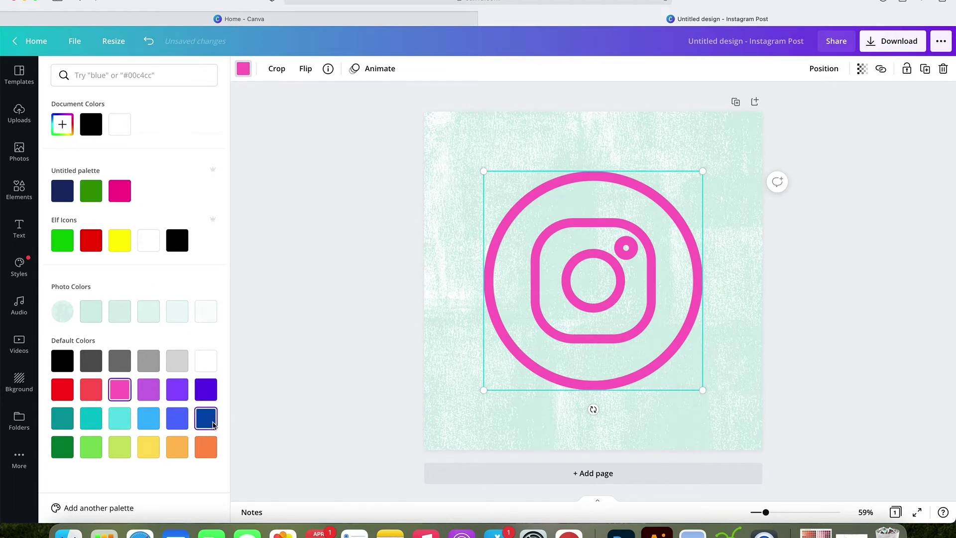
left_click(207, 428)
left_click(70, 427)
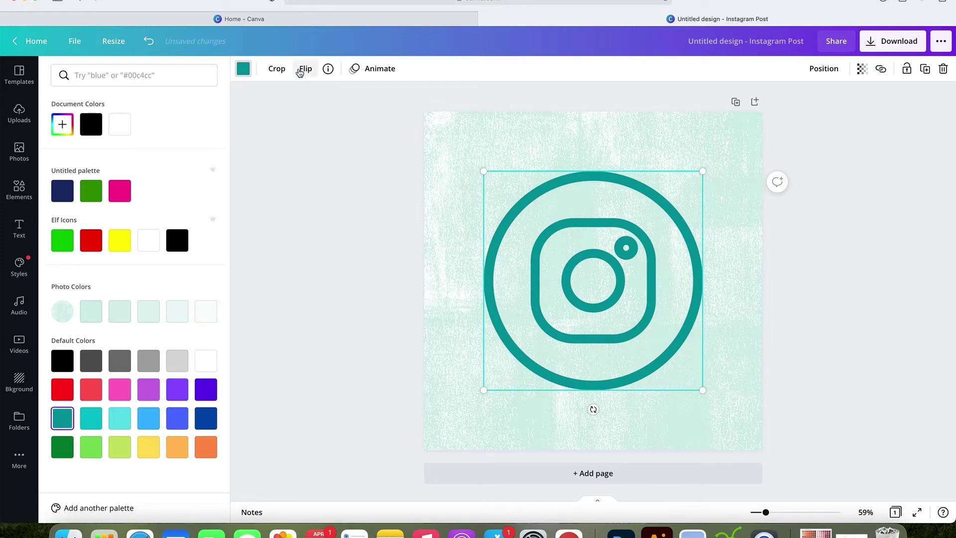
Step: Enter crop mode on the Instagram logo and cancel, leaving it uncropped
left_click(304, 71)
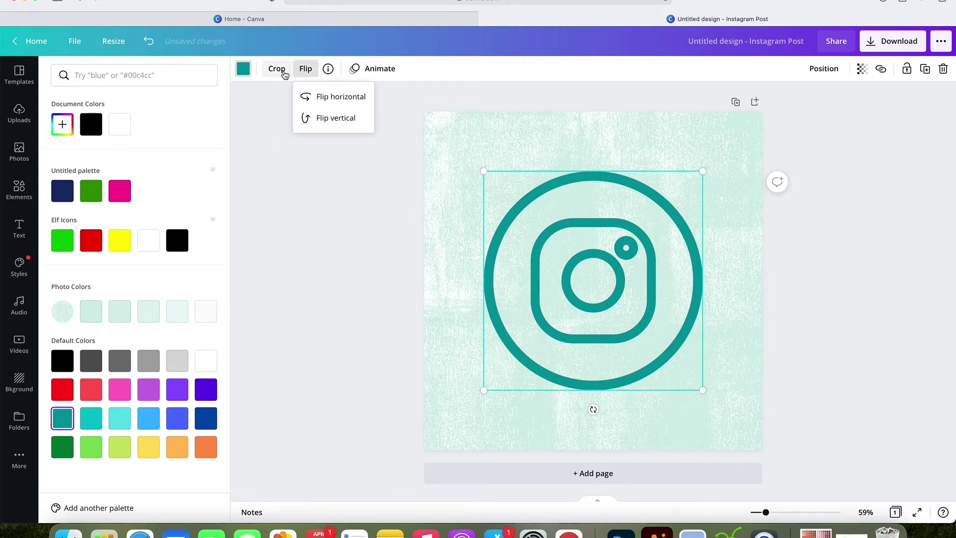
left_click(280, 71)
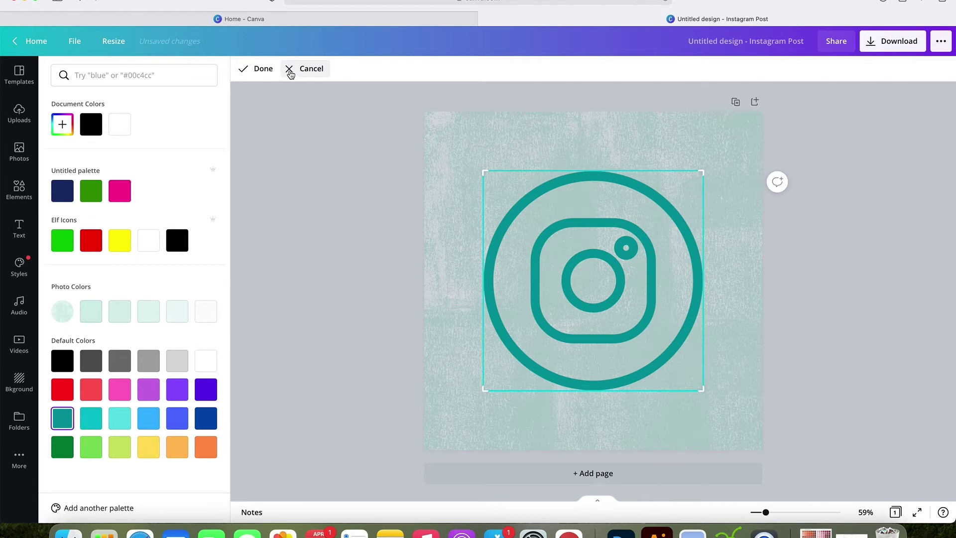
left_click(289, 70)
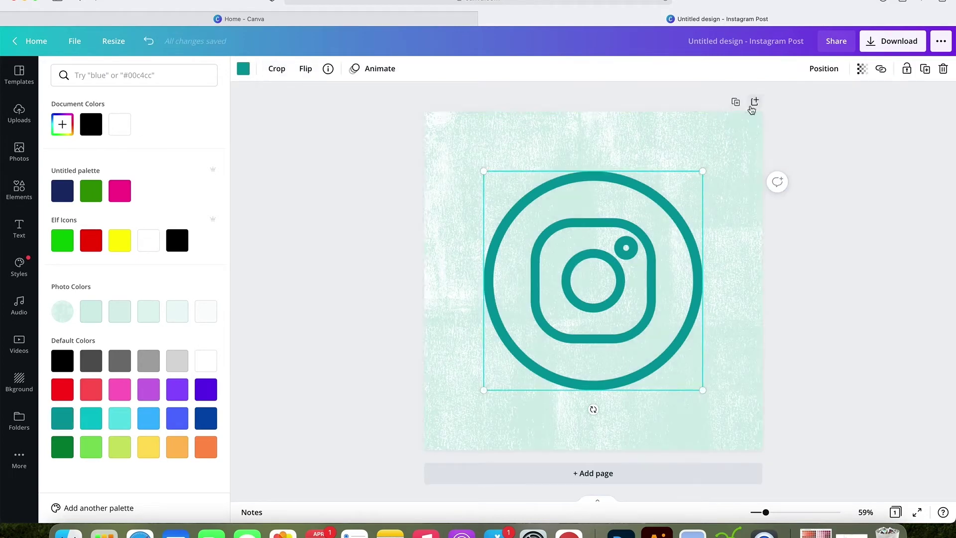
Step: Rename the design 'Tropical - Instagram' and download it as a PNG
left_click(762, 47)
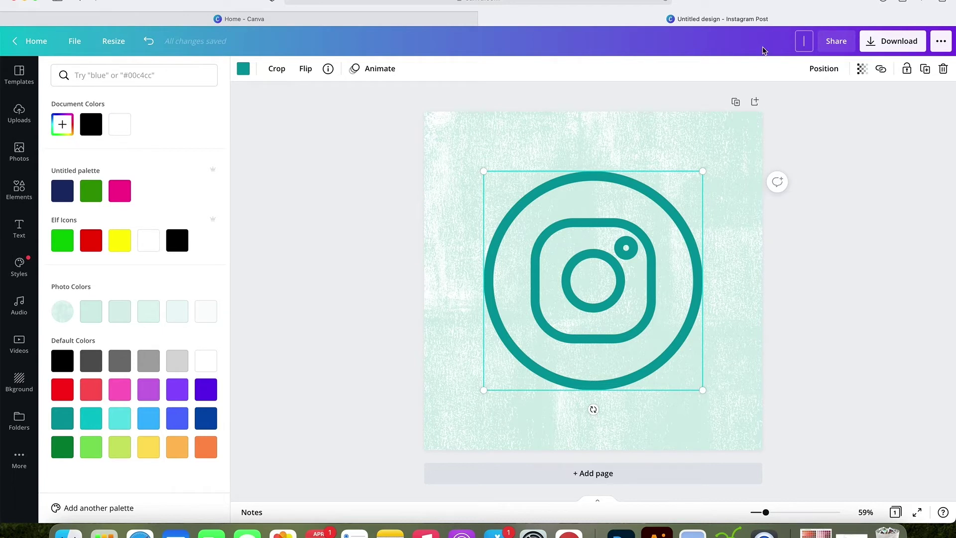
type("Tropical - Instagram")
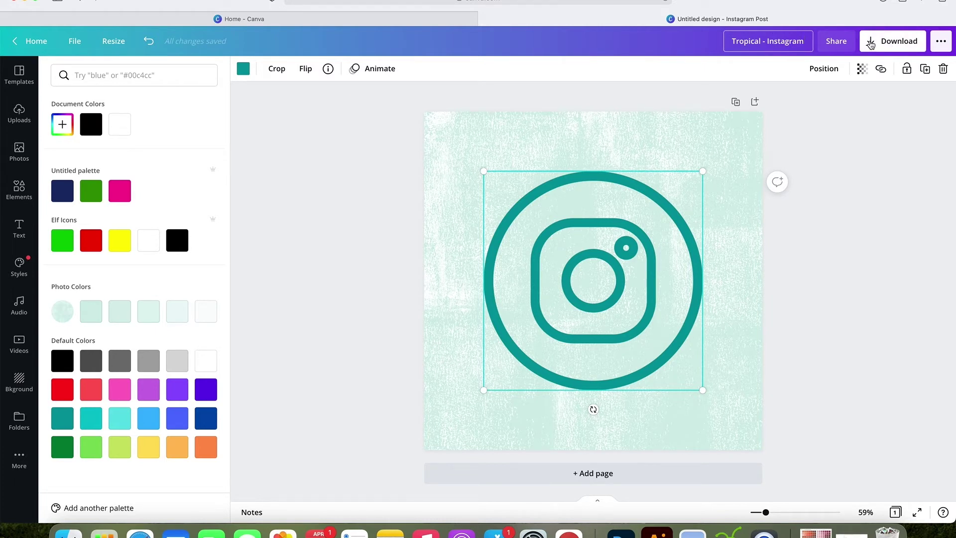
left_click(870, 43)
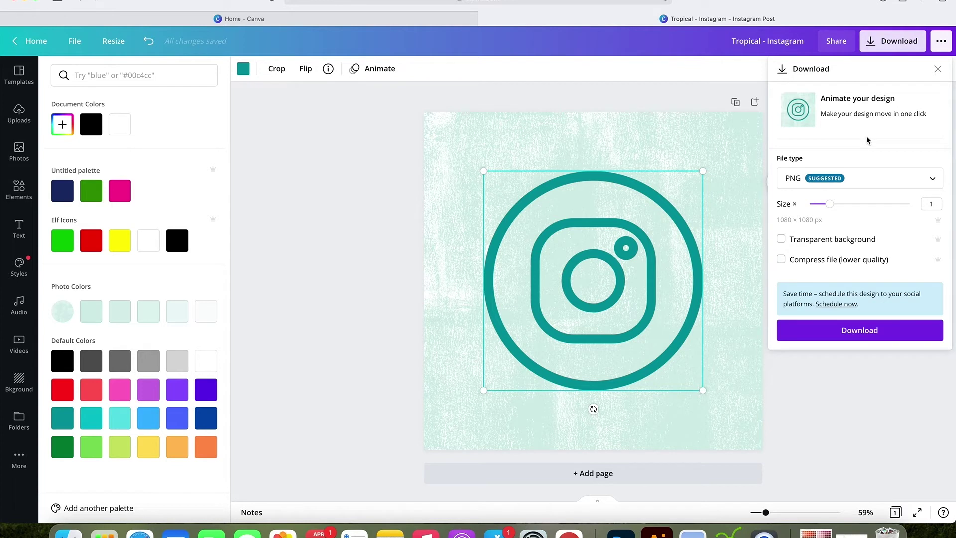
left_click(931, 179)
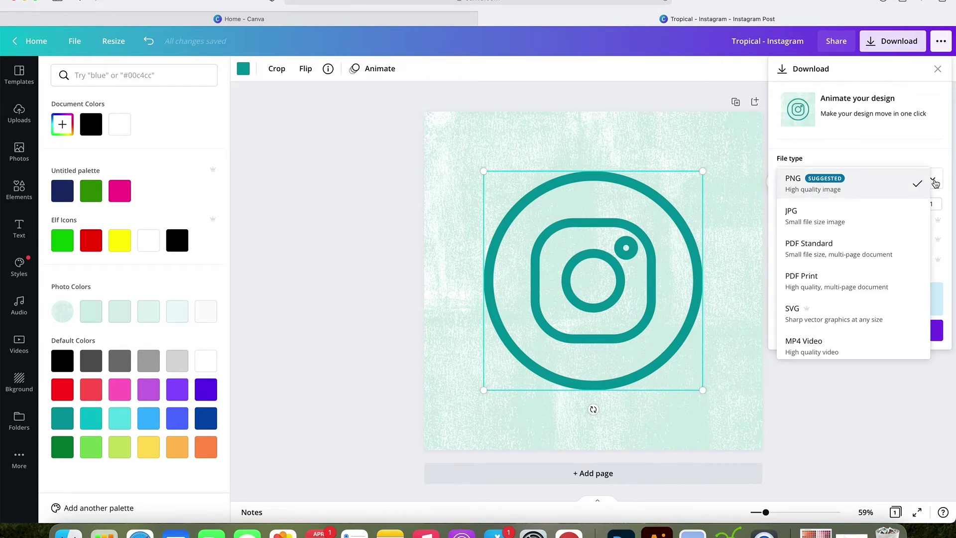
scroll(907, 225, "down", 2)
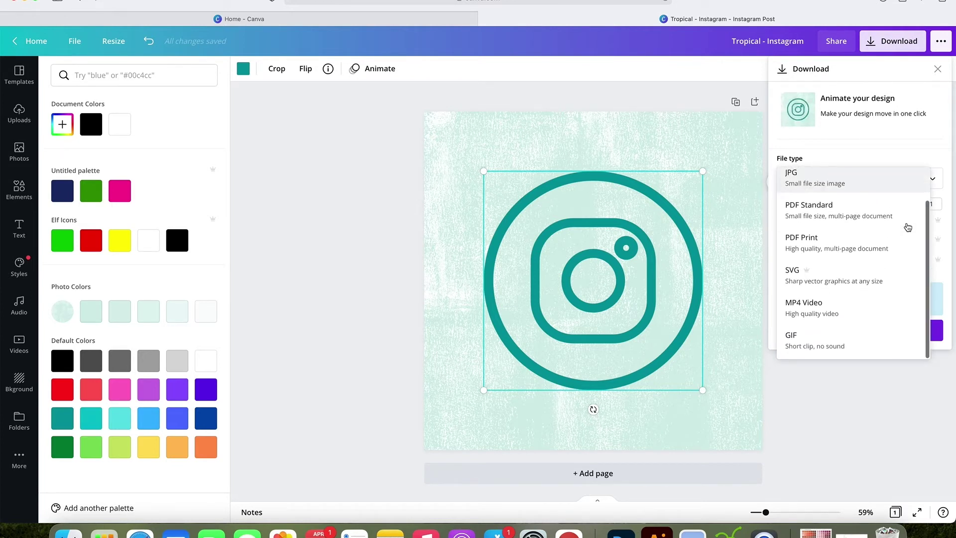
scroll(907, 227, "up", 2)
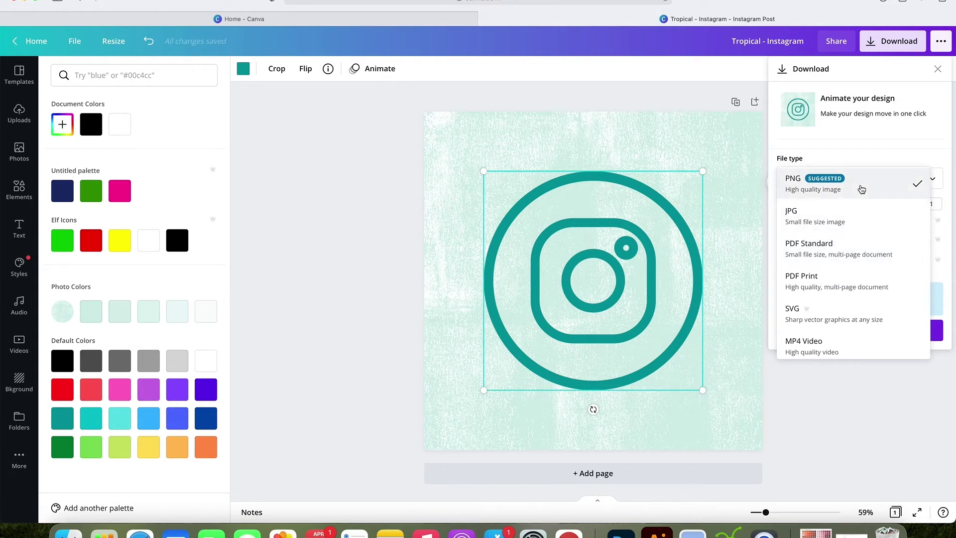
left_click(861, 188)
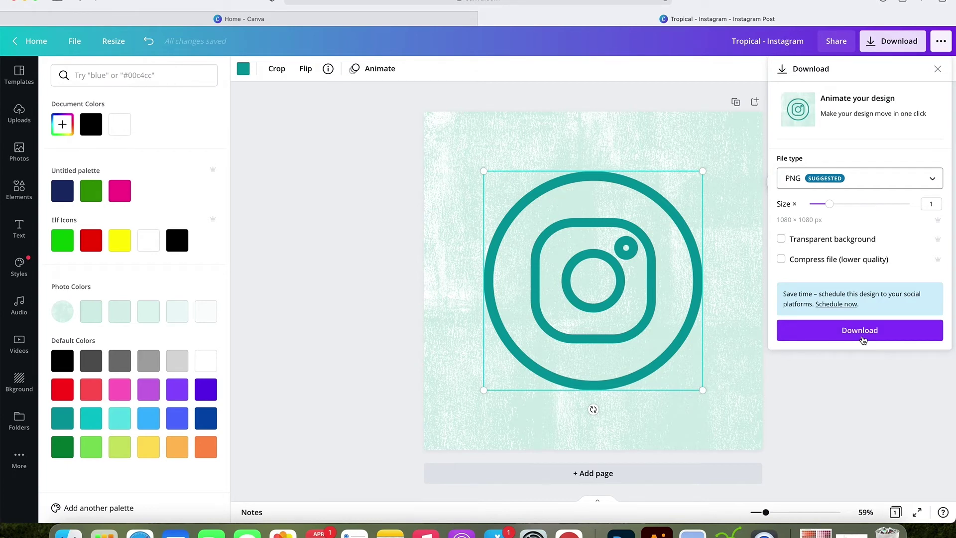
left_click(862, 335)
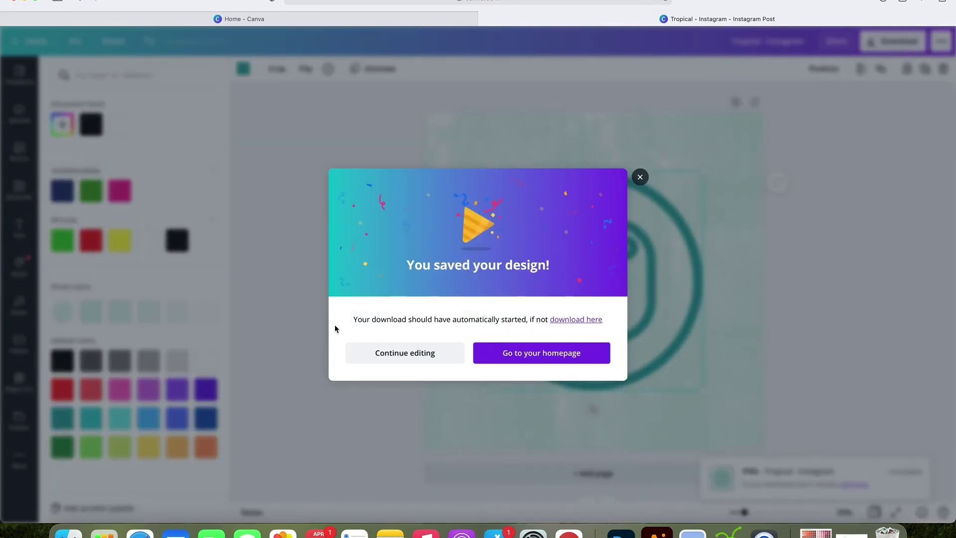
Step: Swap the Instagram logo for an enlarged black YouTube play-button icon centred on the page
left_click(380, 354)
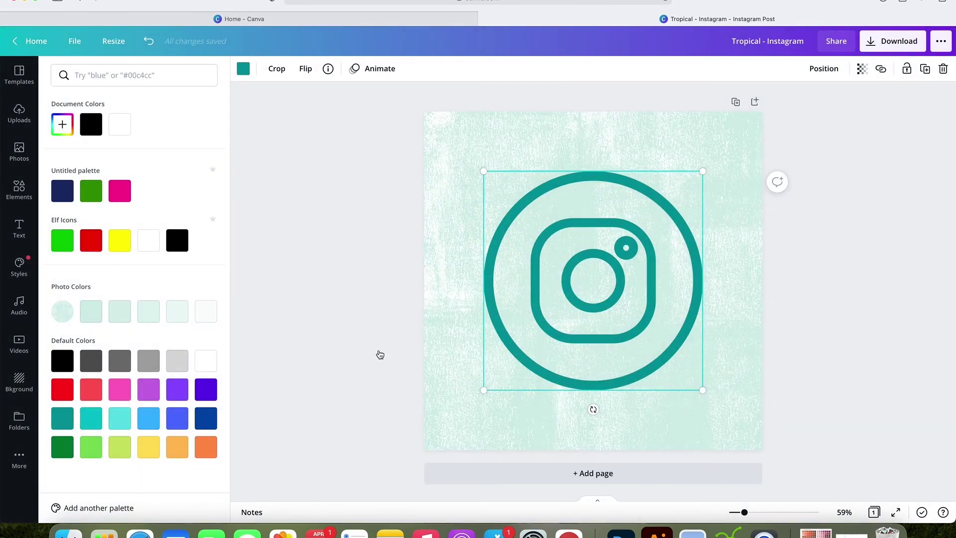
key("Delete")
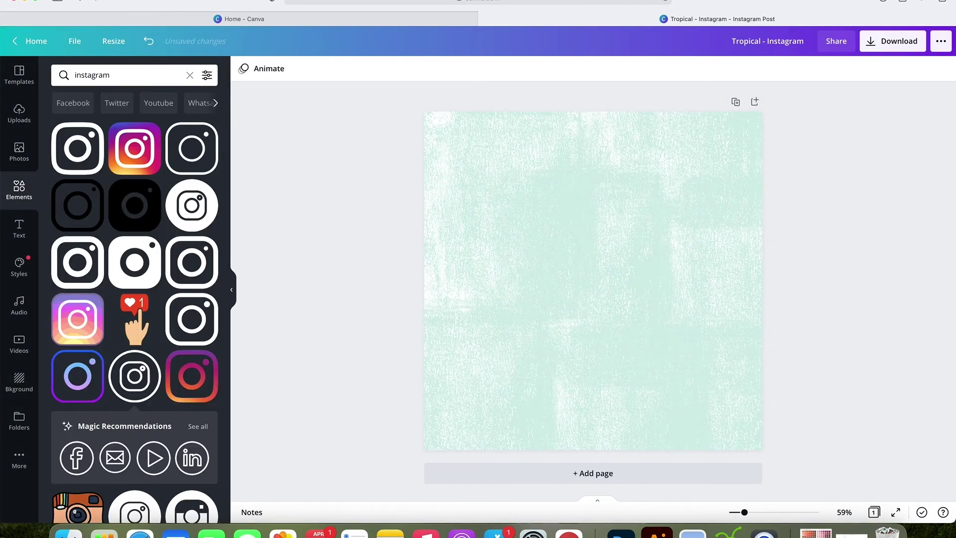
left_click(168, 104)
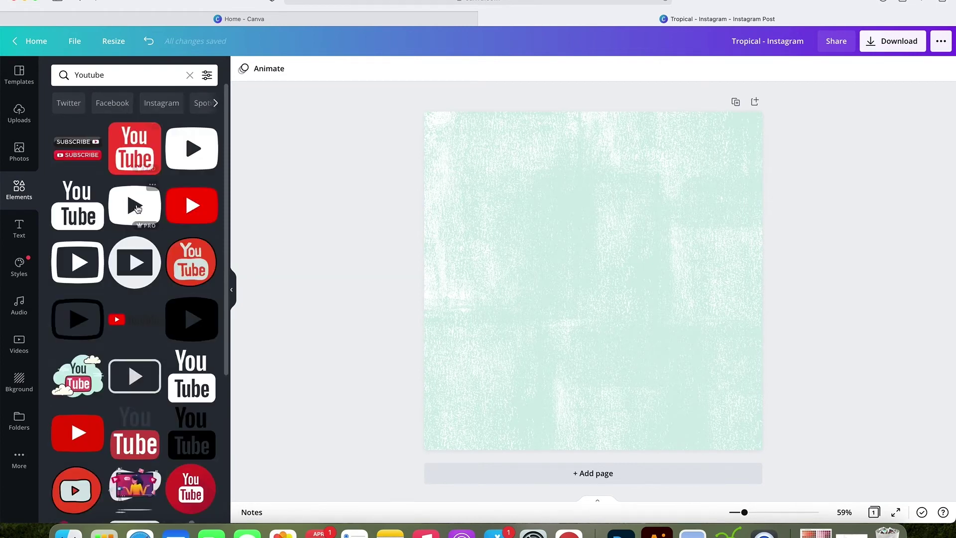
left_click_drag(117, 224, 532, 270)
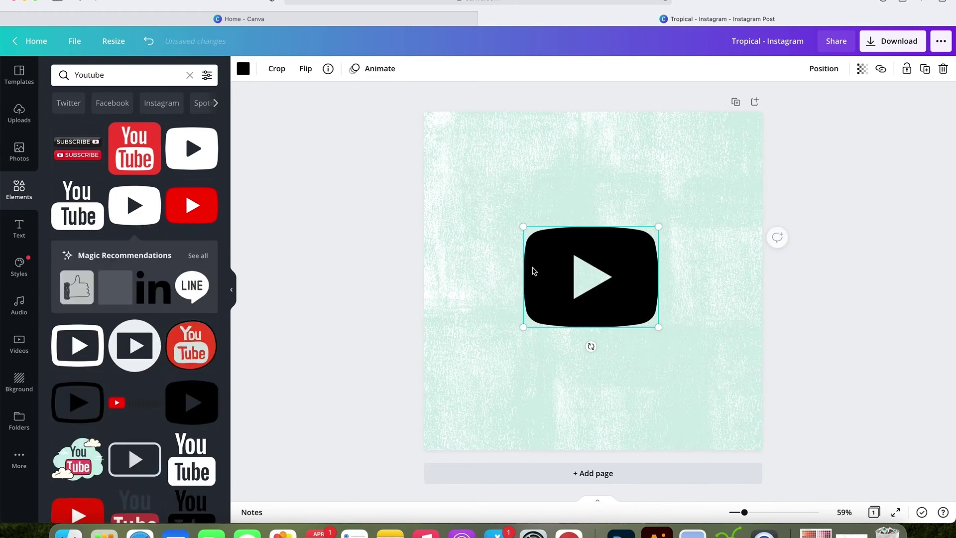
left_click_drag(525, 227, 474, 183)
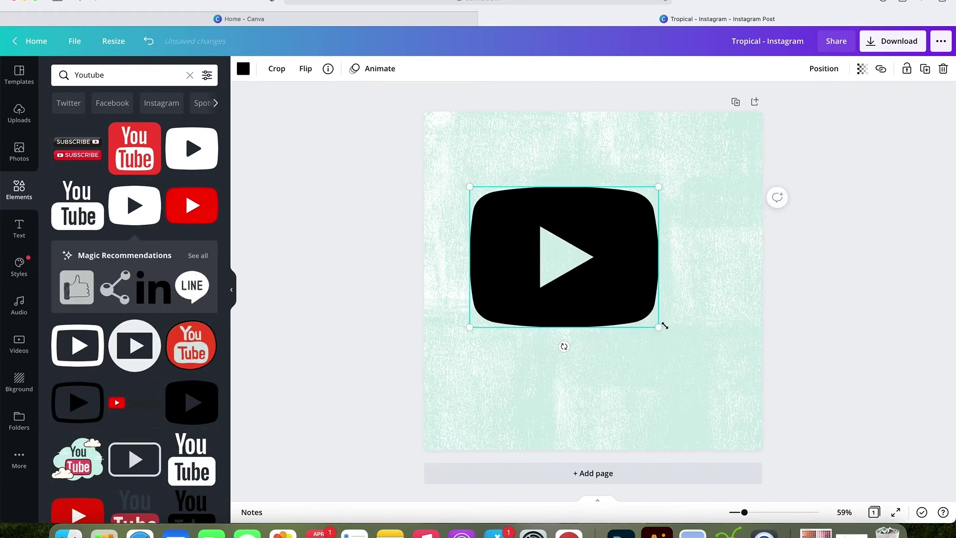
left_click_drag(666, 332, 682, 348)
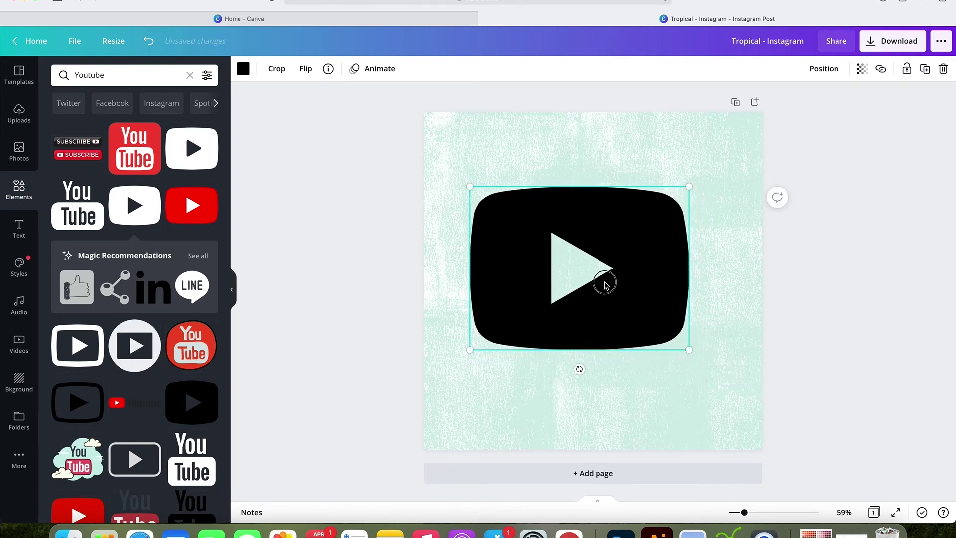
mouse_move(604, 277)
left_mouse_down()
mouse_move(627, 297)
mouse_move(614, 288)
left_mouse_up()
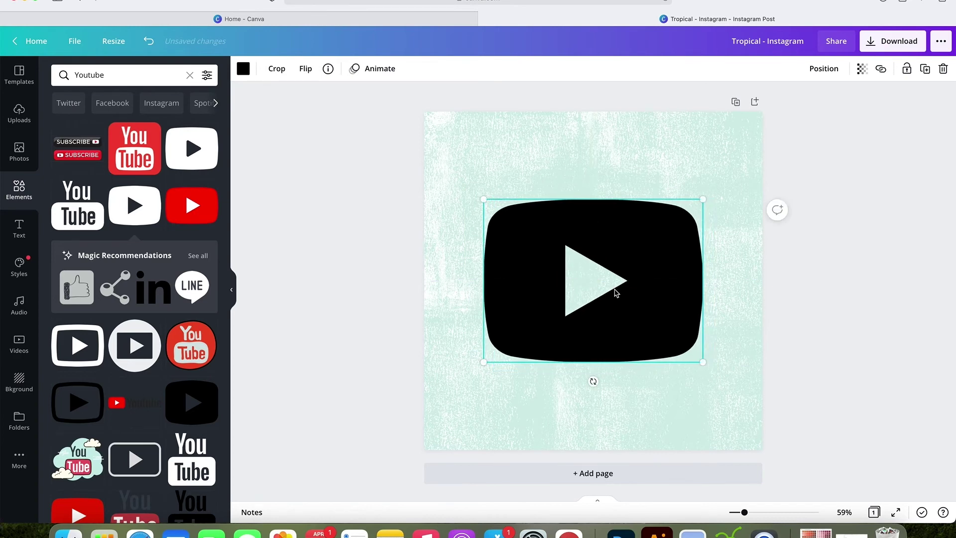
left_click(242, 68)
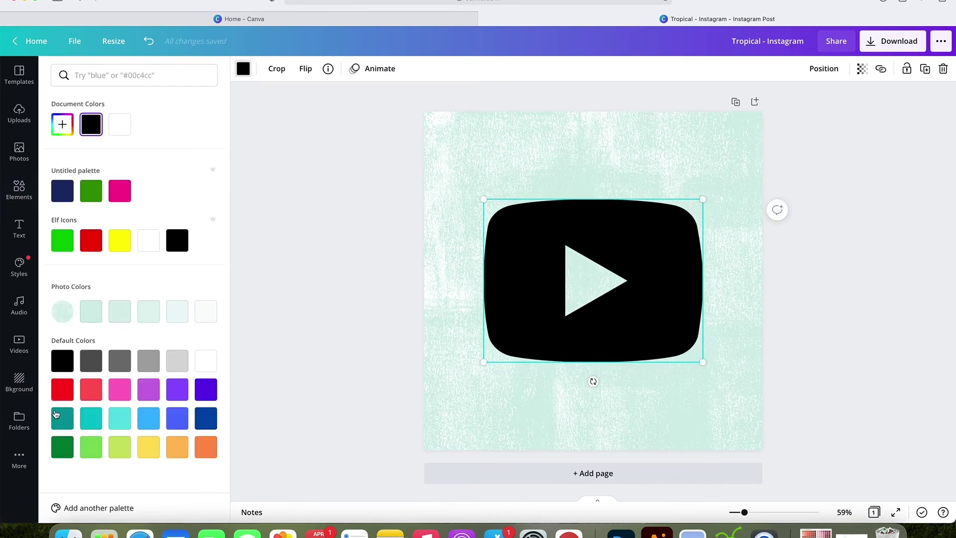
Step: Colour the YouTube logo teal and retitle the design 'Tropical - YouTube'
left_click(57, 417)
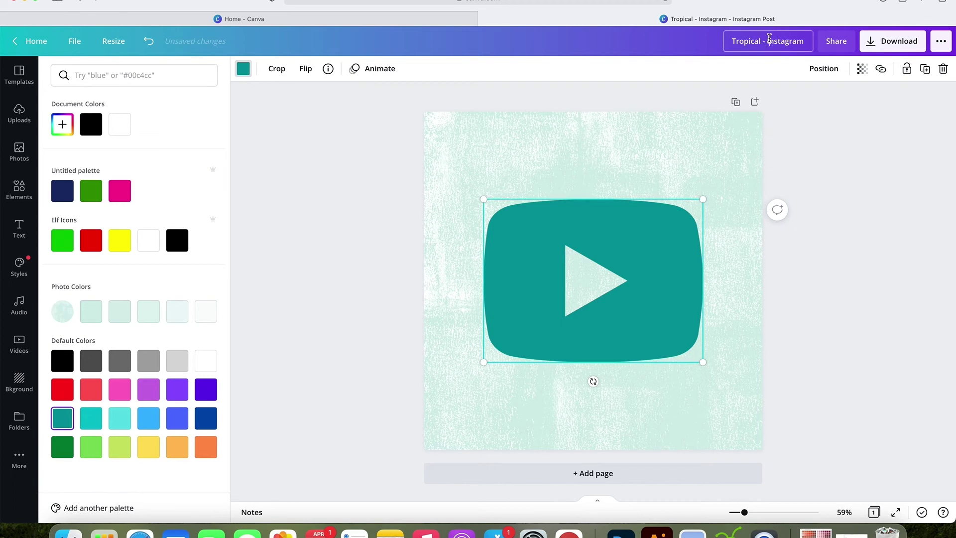
left_click_drag(767, 38, 822, 36)
type("YouTube")
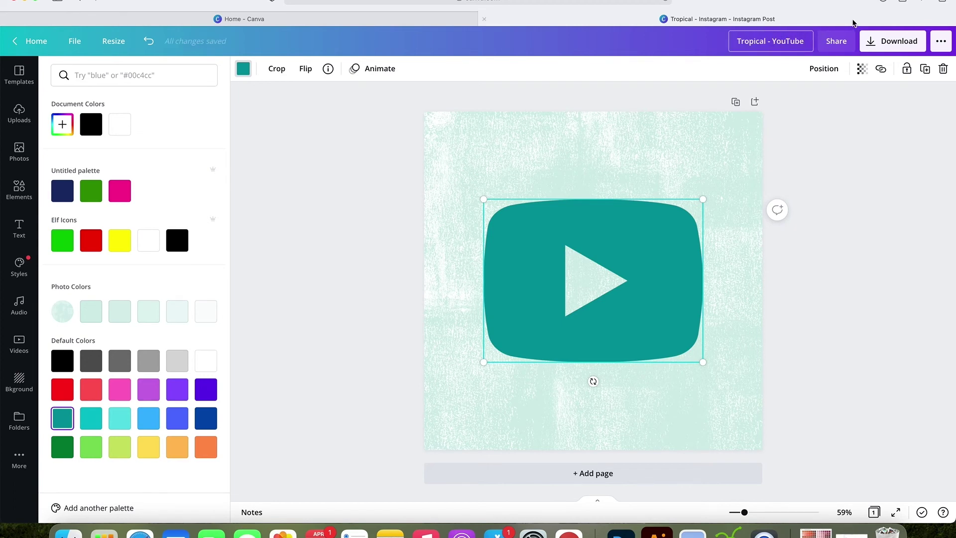
key("Return")
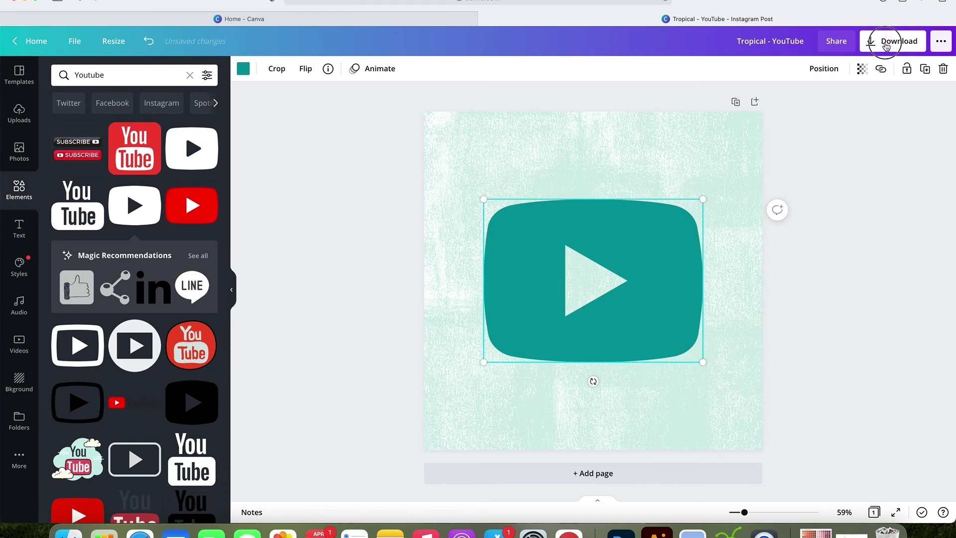
left_click(886, 45)
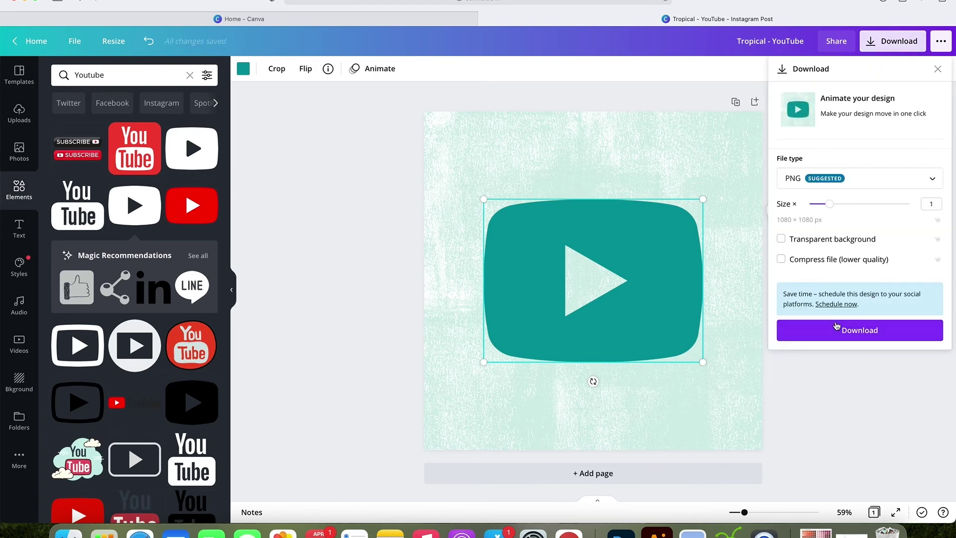
left_click(340, 158)
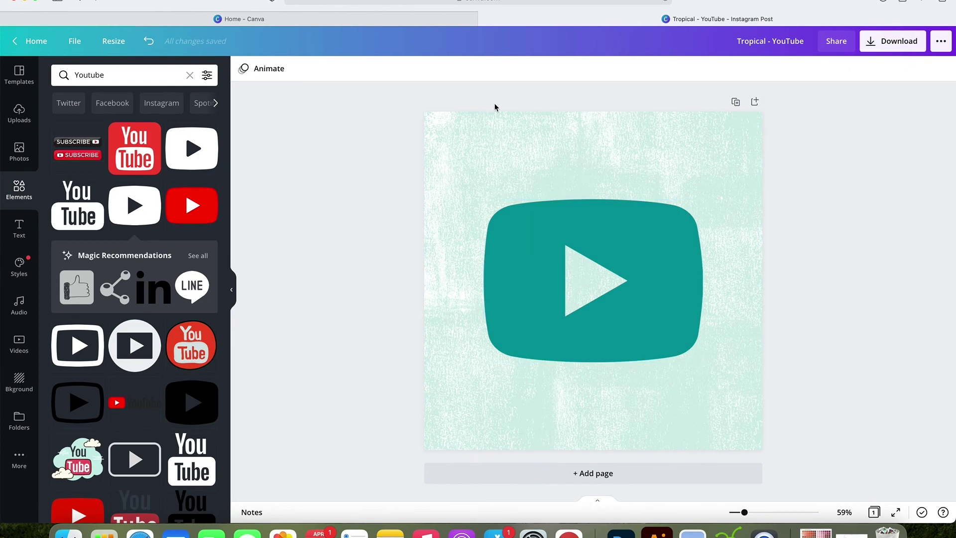
Step: Go to the Pineapple Paper Co. website and dismiss its signup popup
left_click(537, 5)
type("pineapplepaperco.com")
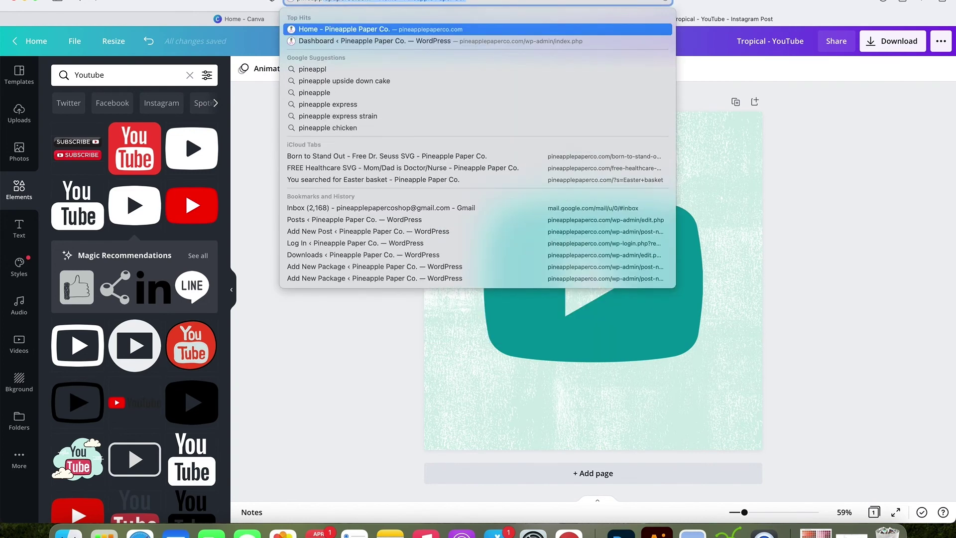
key("Return")
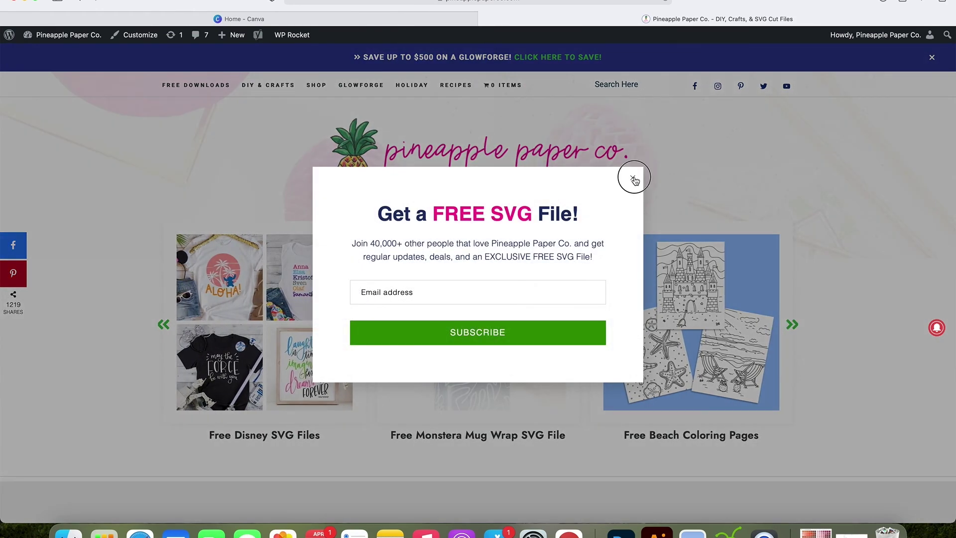
left_click(633, 178)
Step: Search the site for 'phone icon' and scroll through the results
left_click(627, 82)
type("p")
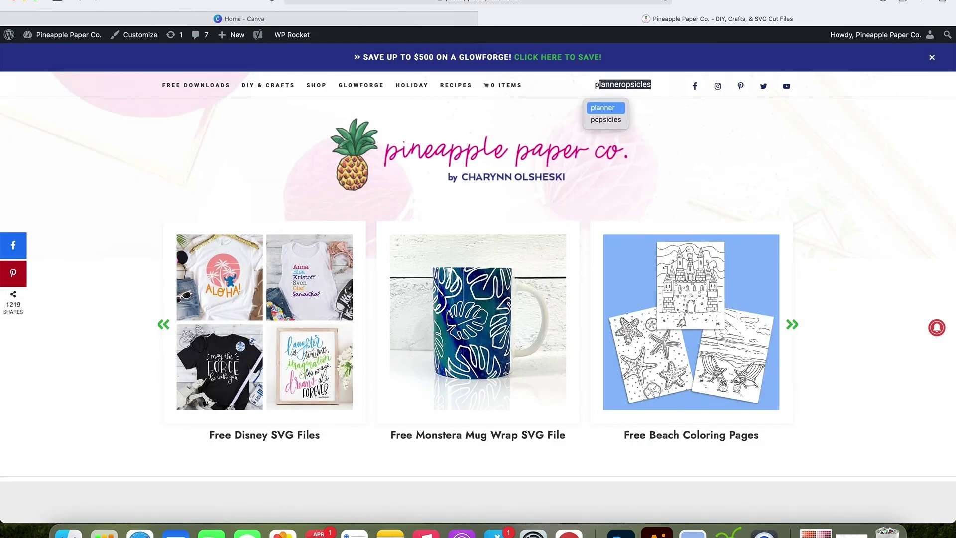
type("hone icons")
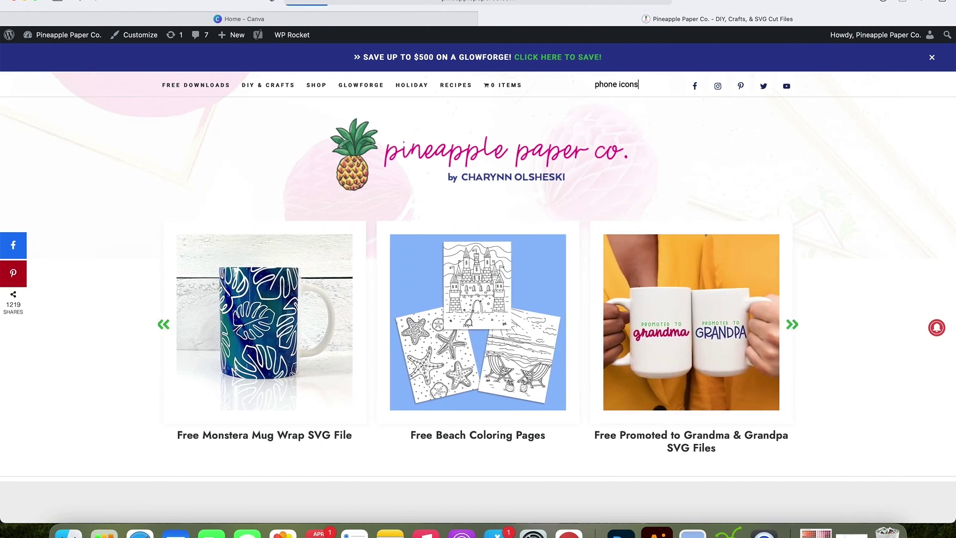
key("Return")
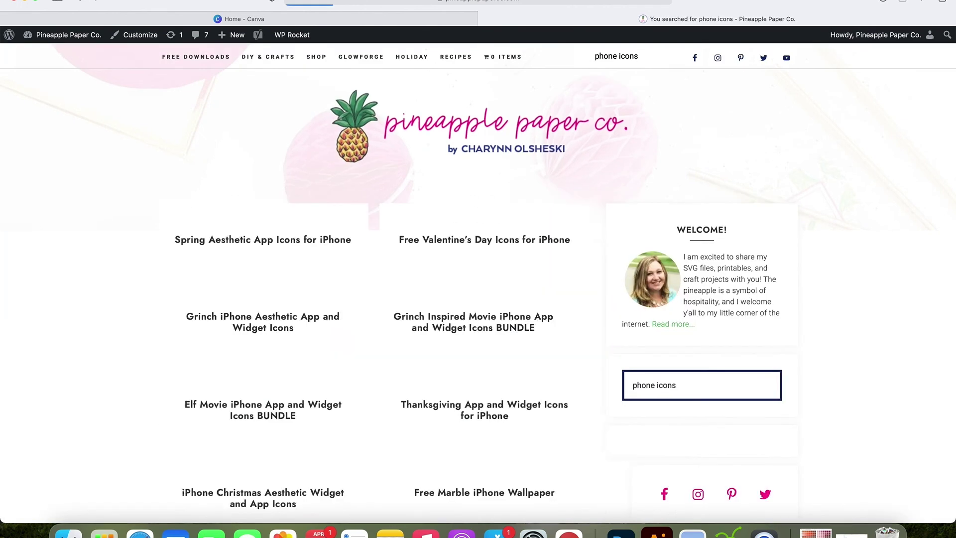
scroll(569, 225, "down", 15)
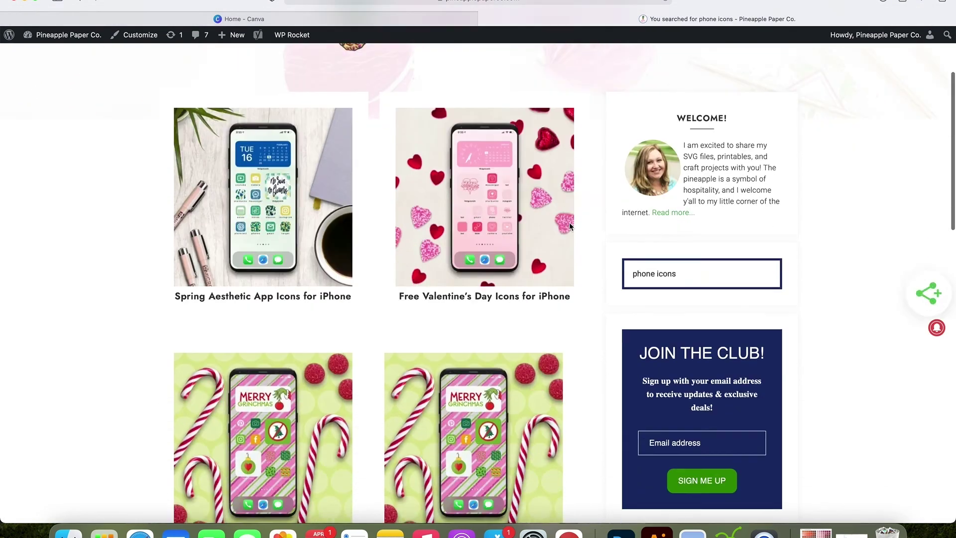
scroll(570, 227, "down", 9)
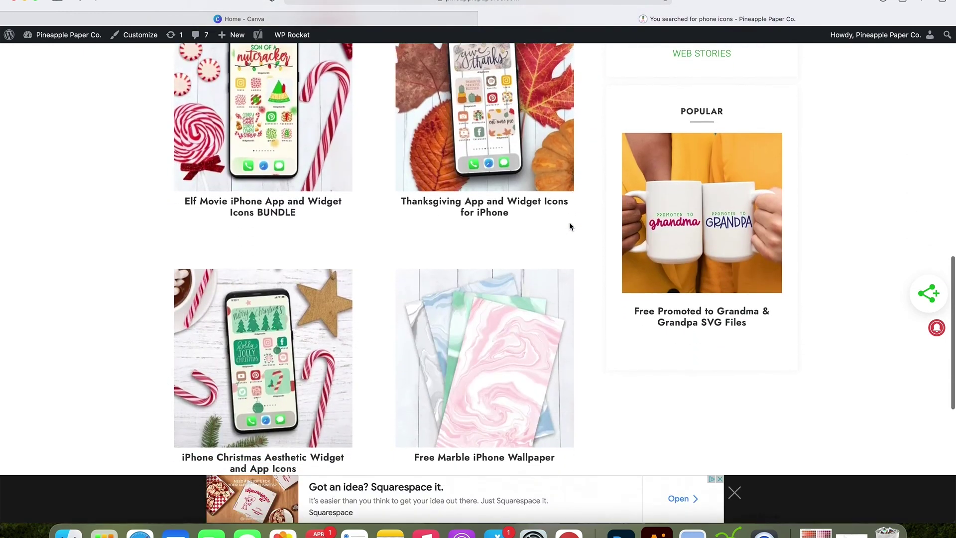